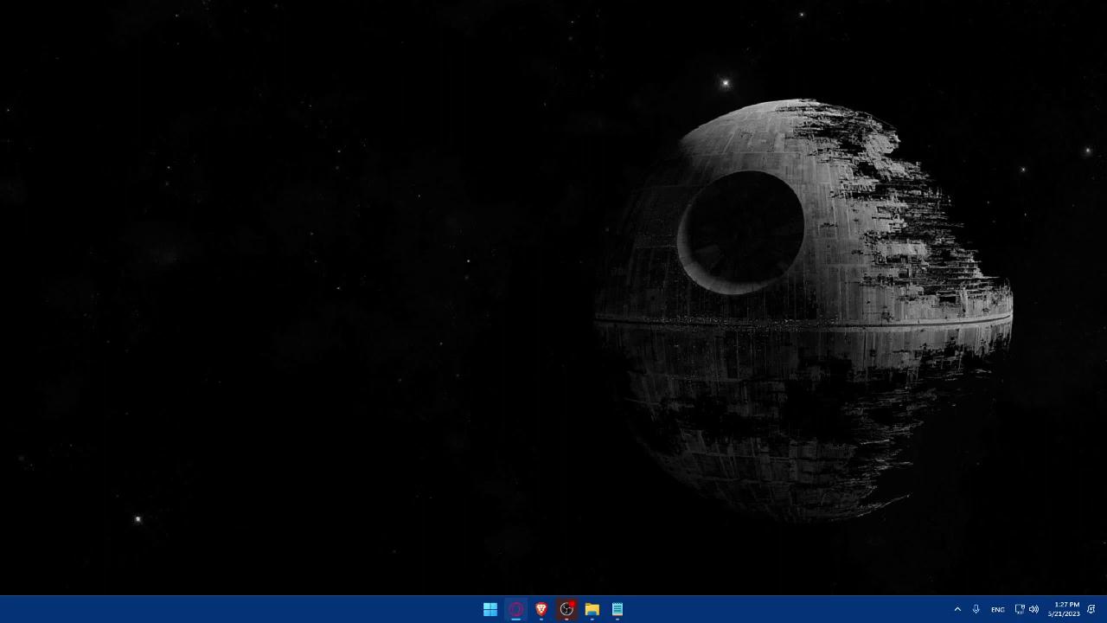
Step: Launch Brave and search Google for Wix from the address bar
click(541, 609)
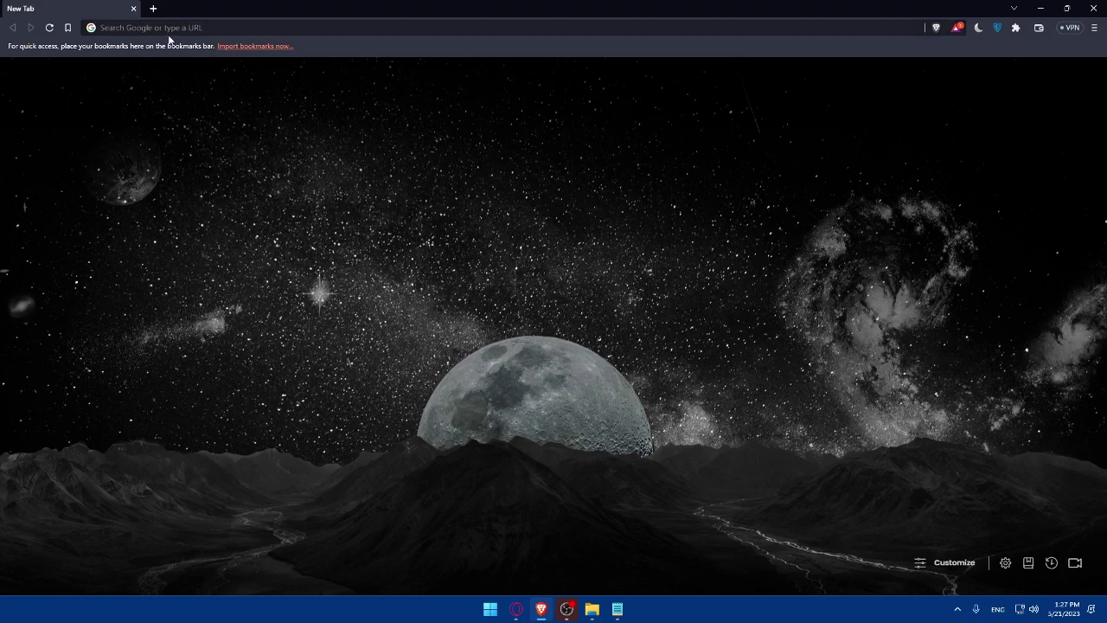
click(233, 27)
text(wix)
key(BackSpace)
text(com)
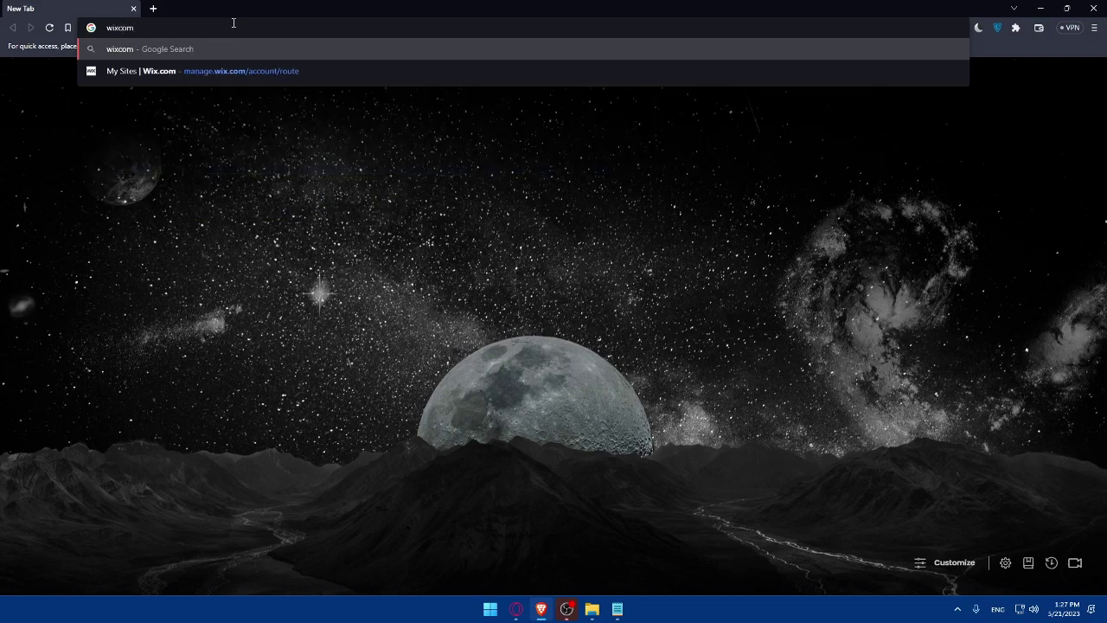
key(Return)
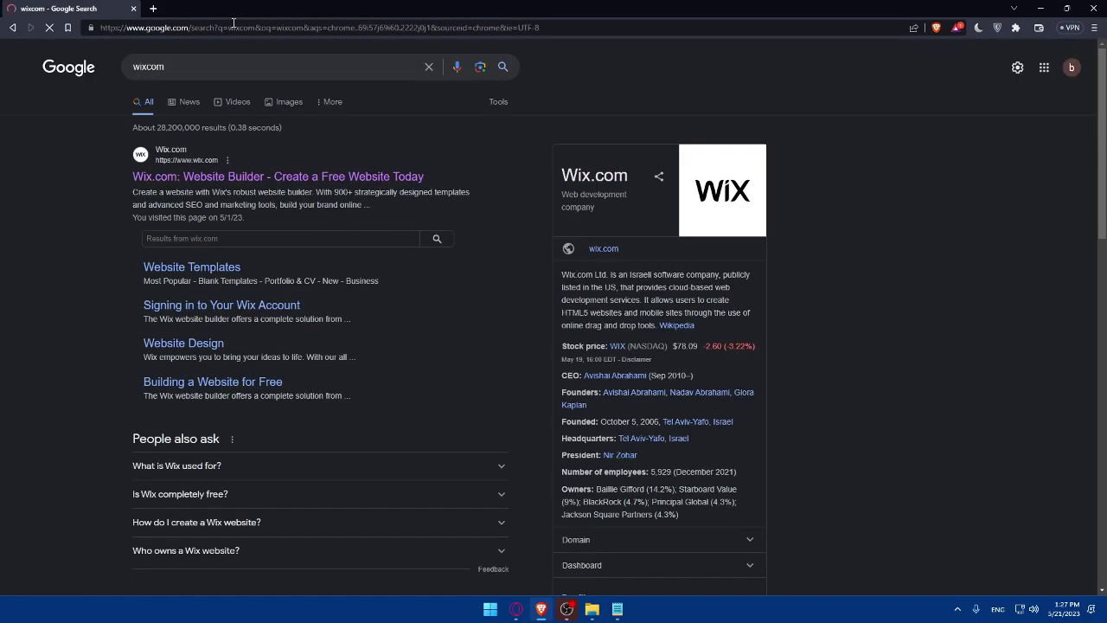
Step: Go to wix.com to reach the Editor X log-in page
click(233, 27)
text(wix)
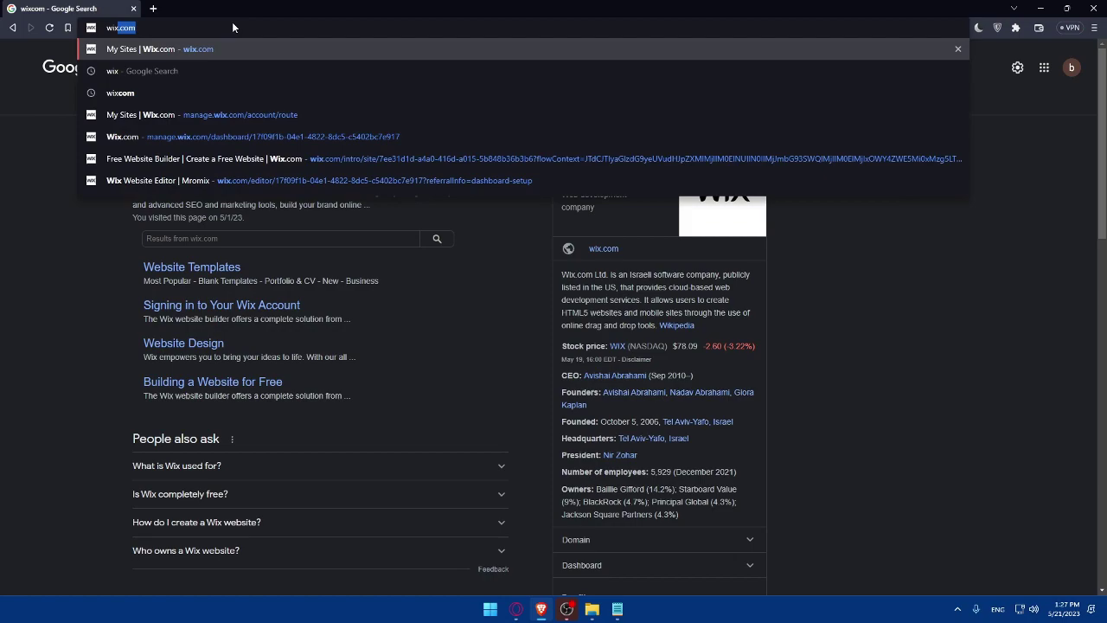
key(BackSpace)
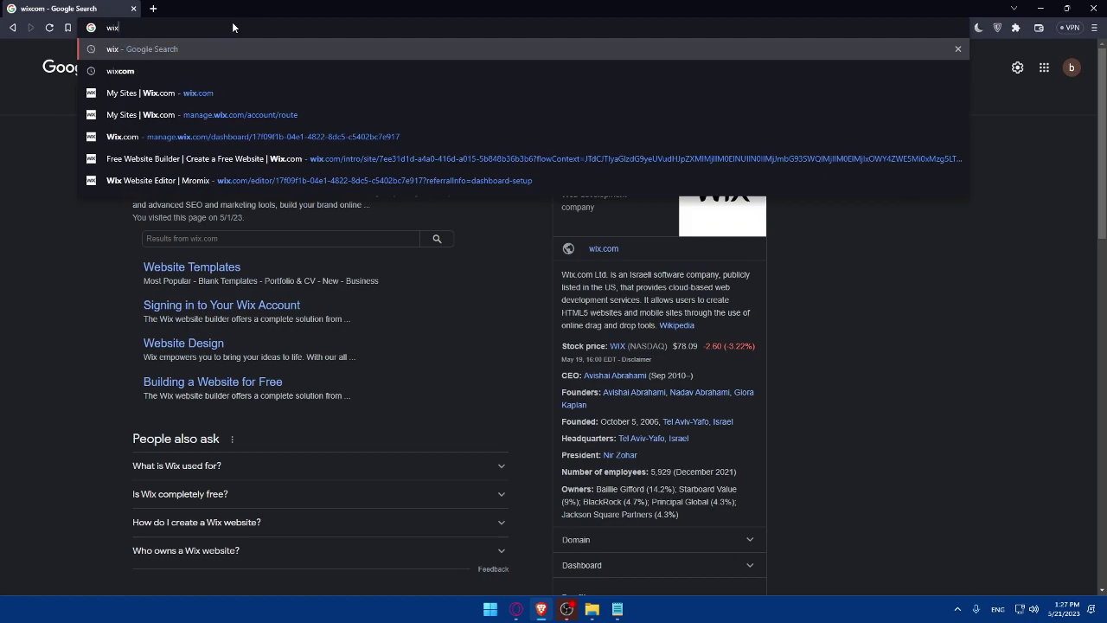
text(.com)
key(Return)
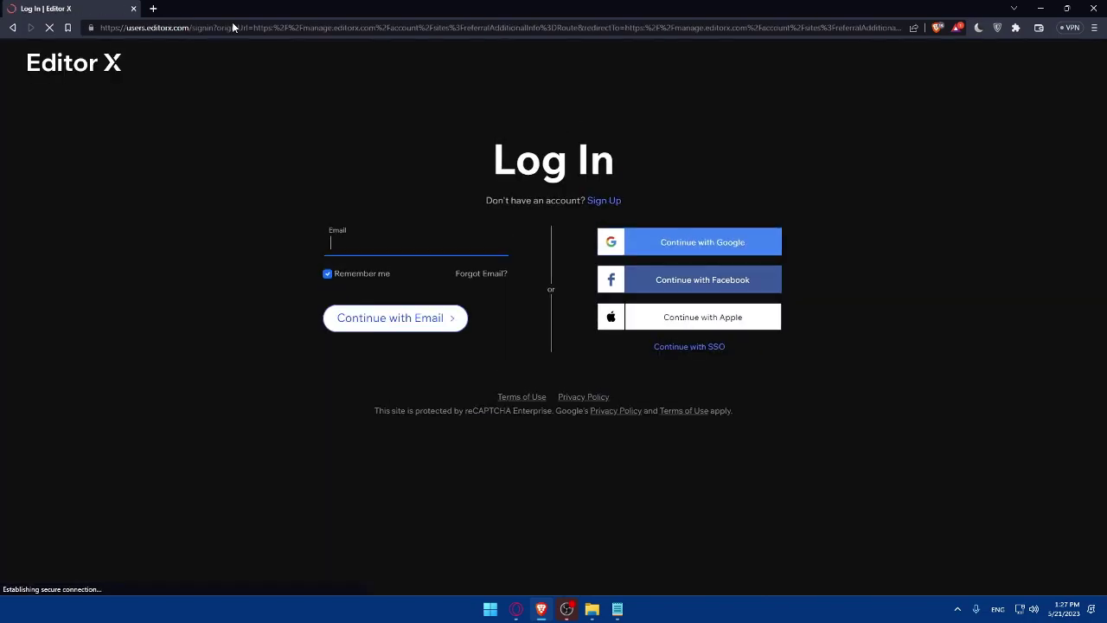
Step: Log into Wix and use the account options to begin a new site
click(231, 104)
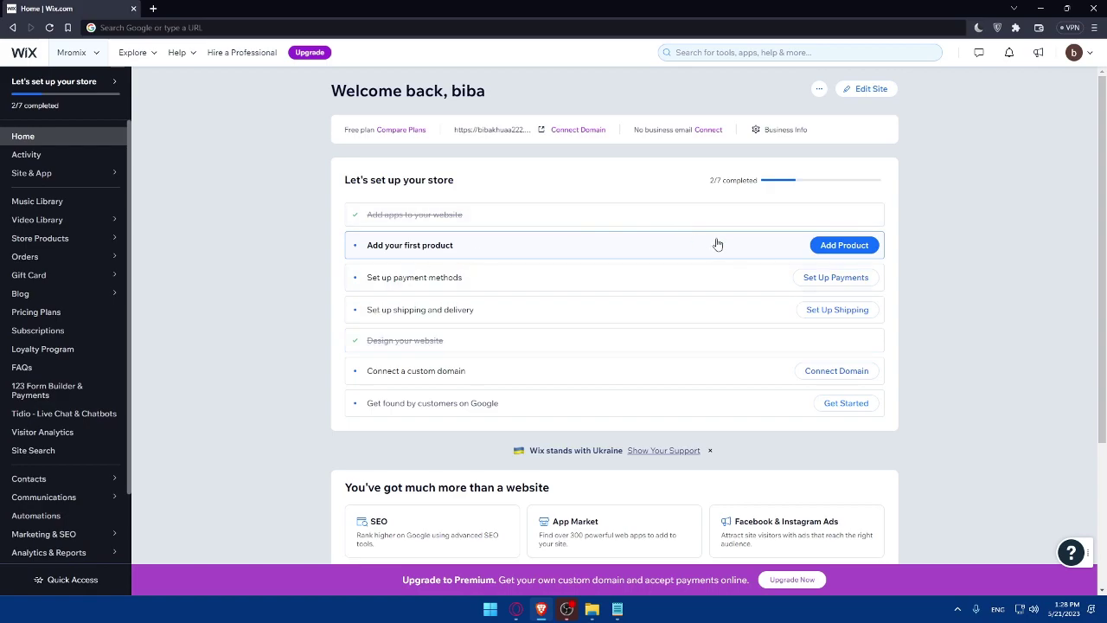
click(1072, 57)
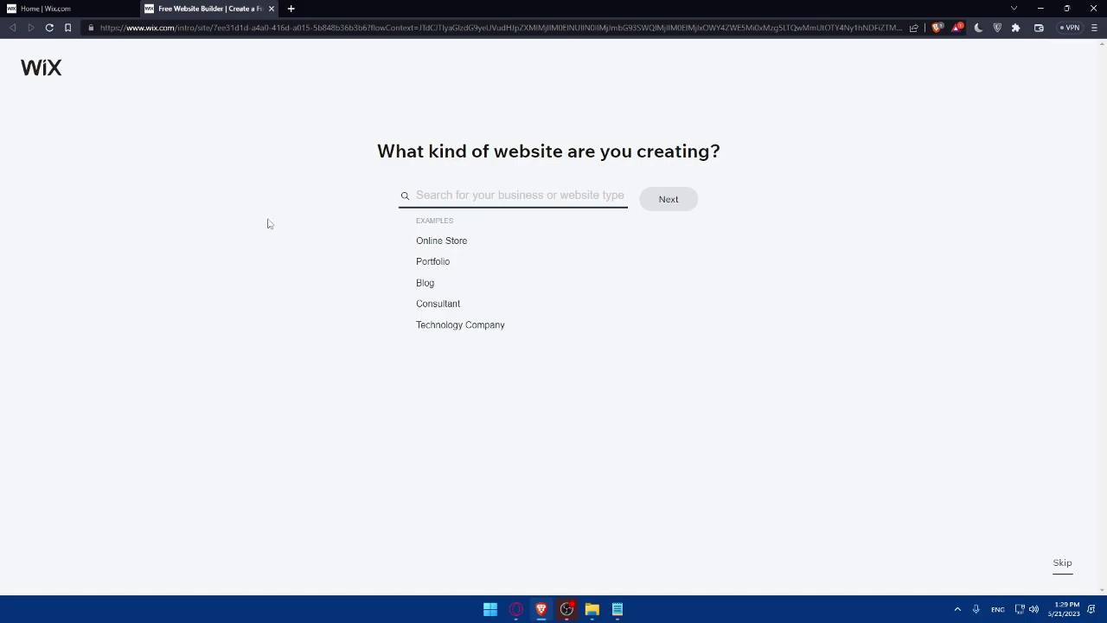
Step: Search 'ebooks' and choose Ebook Store as the website type
click(460, 194)
text(eboo)
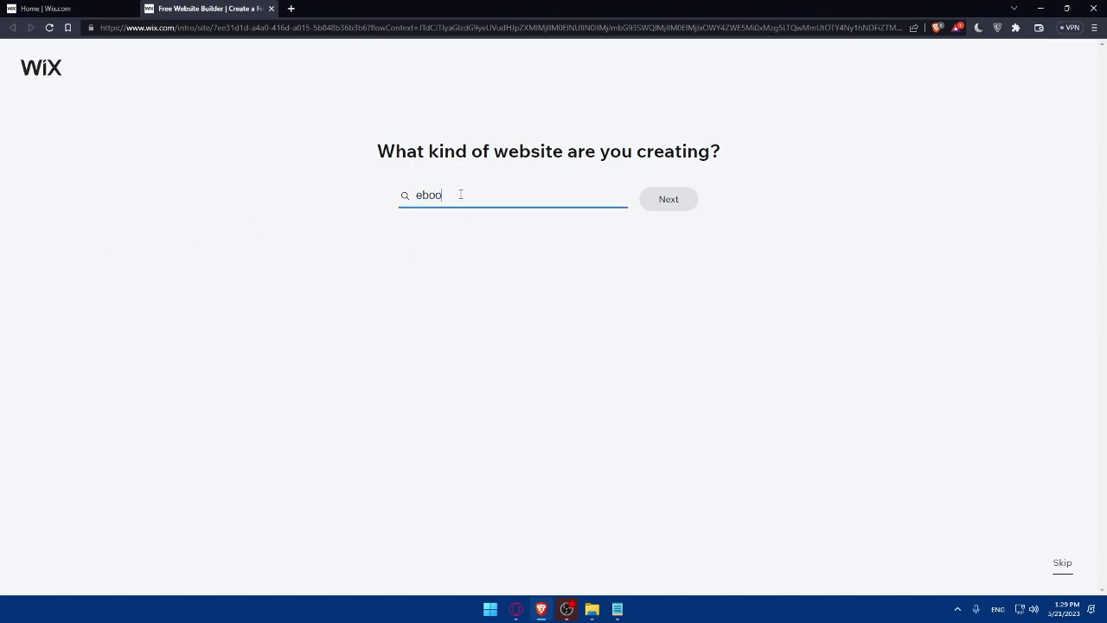
text(ks)
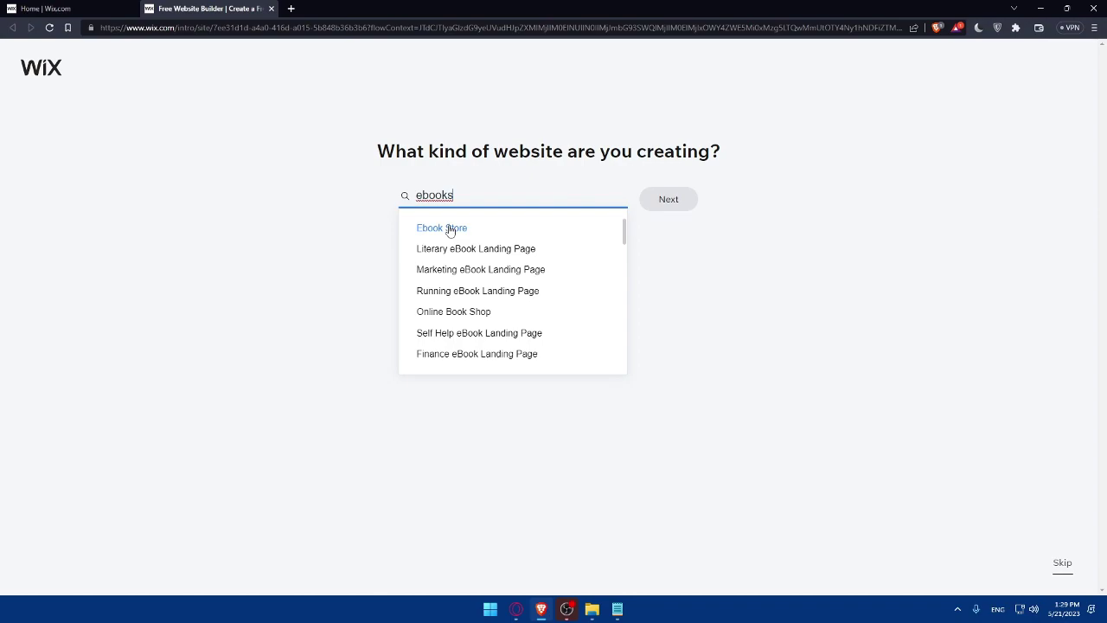
click(449, 230)
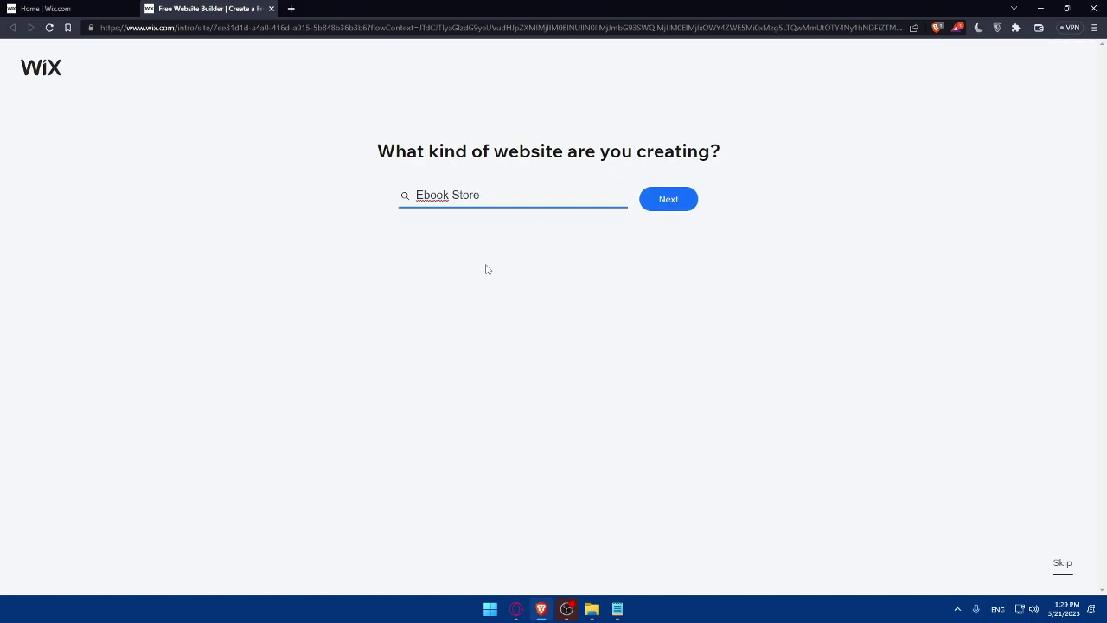
click(661, 202)
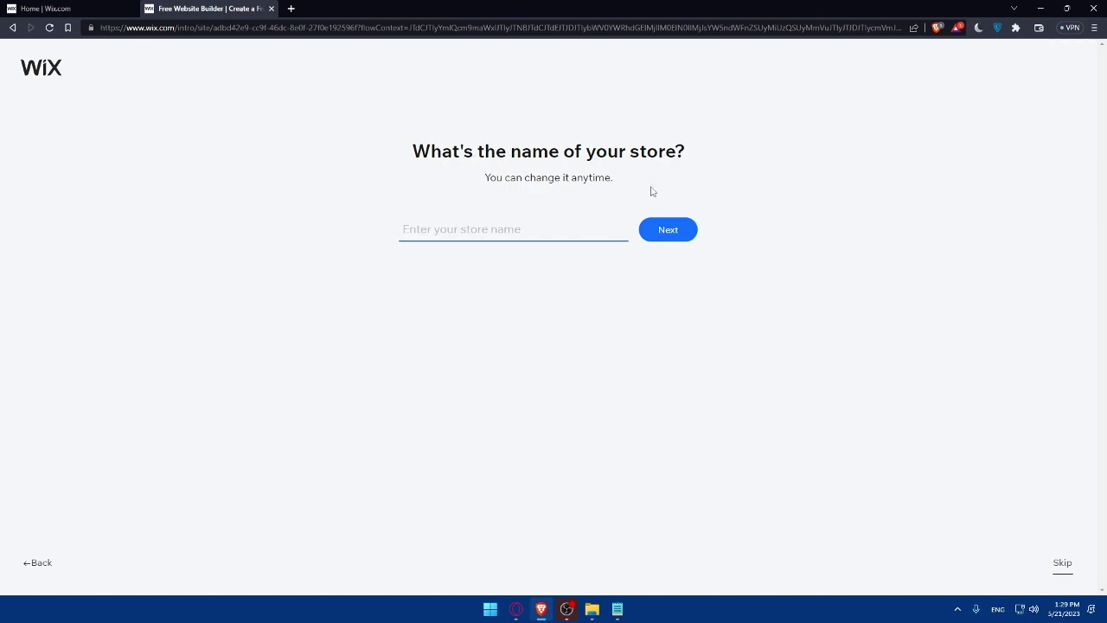
Step: Name the store 'Ebook test' and continue
click(534, 226)
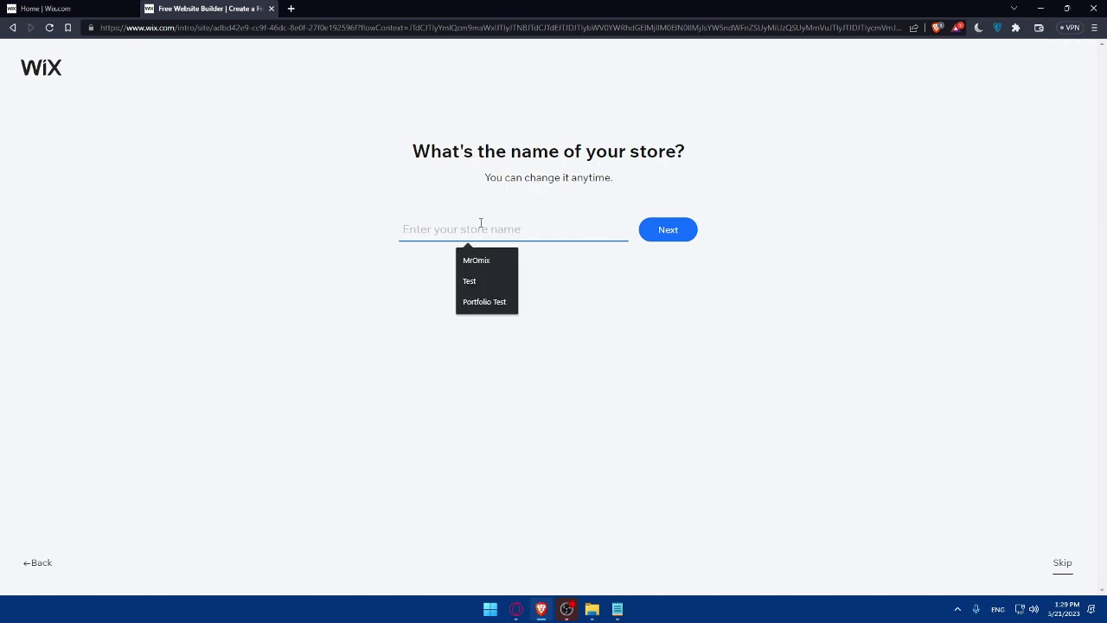
text(ebo)
key(BackSpace)
text(Eb)
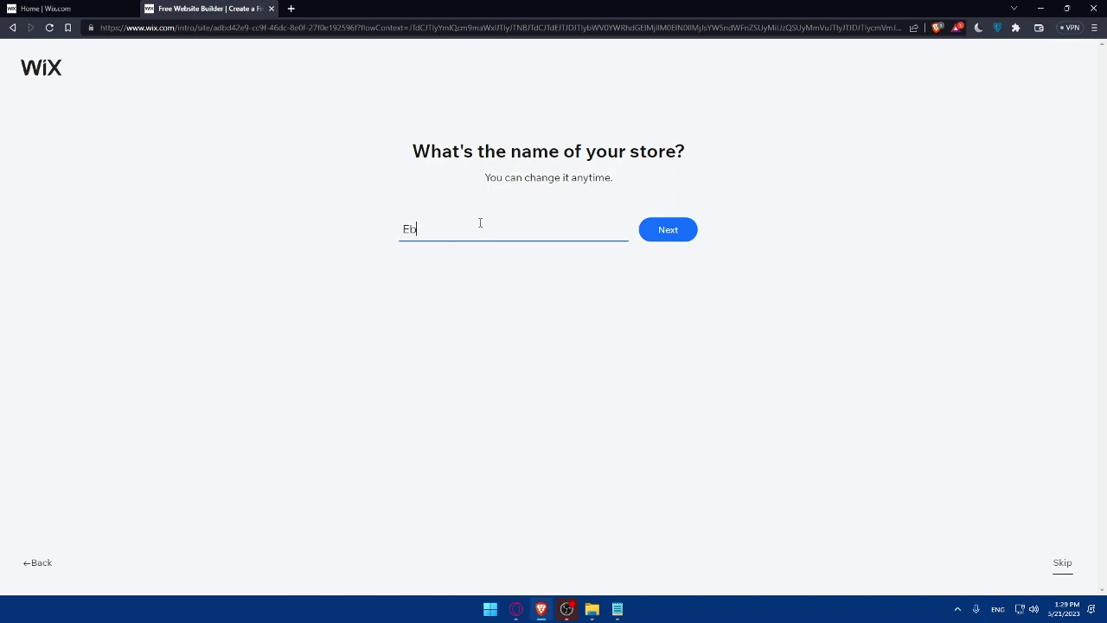
text(ook test)
click(677, 236)
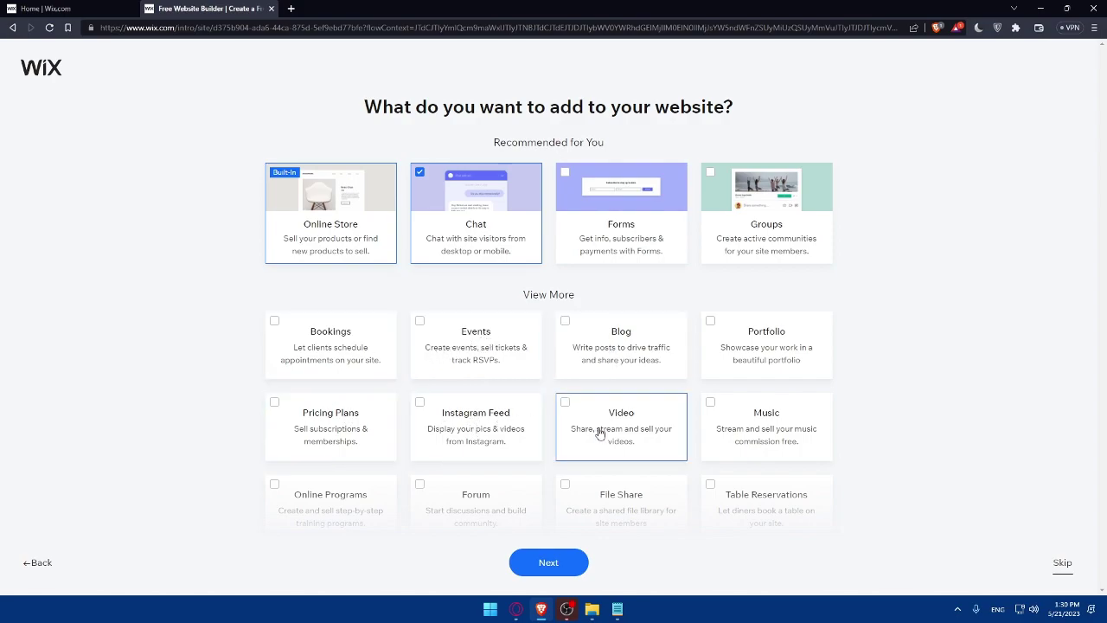
Step: Tick Pricing Plans in the feature list alongside Online Store
scroll(753, 416, down, 2)
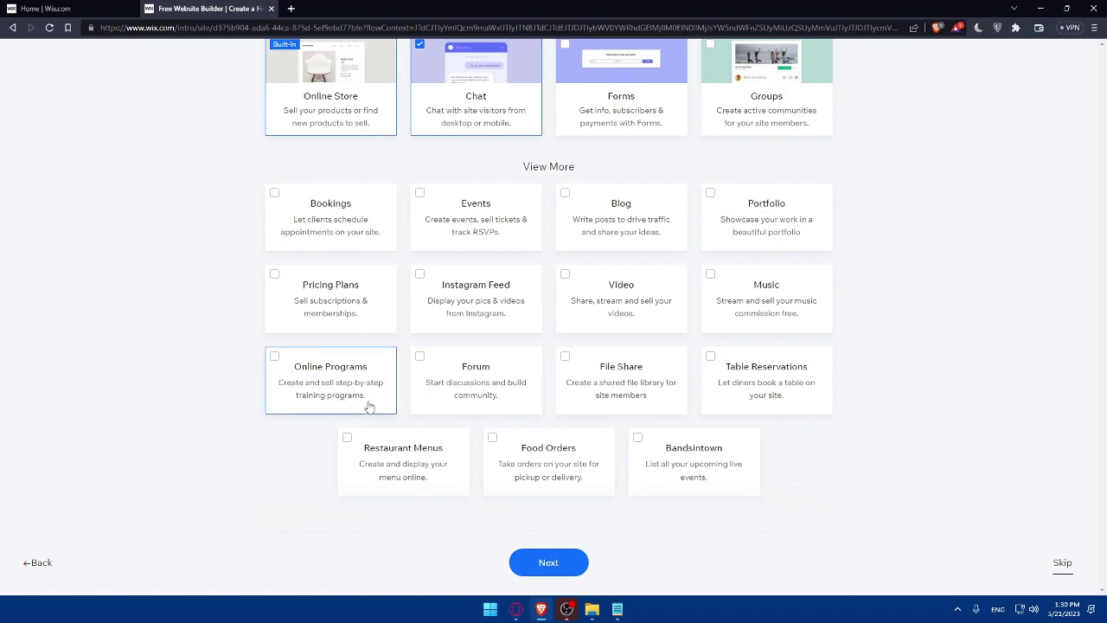
click(277, 279)
scroll(456, 298, up, 2)
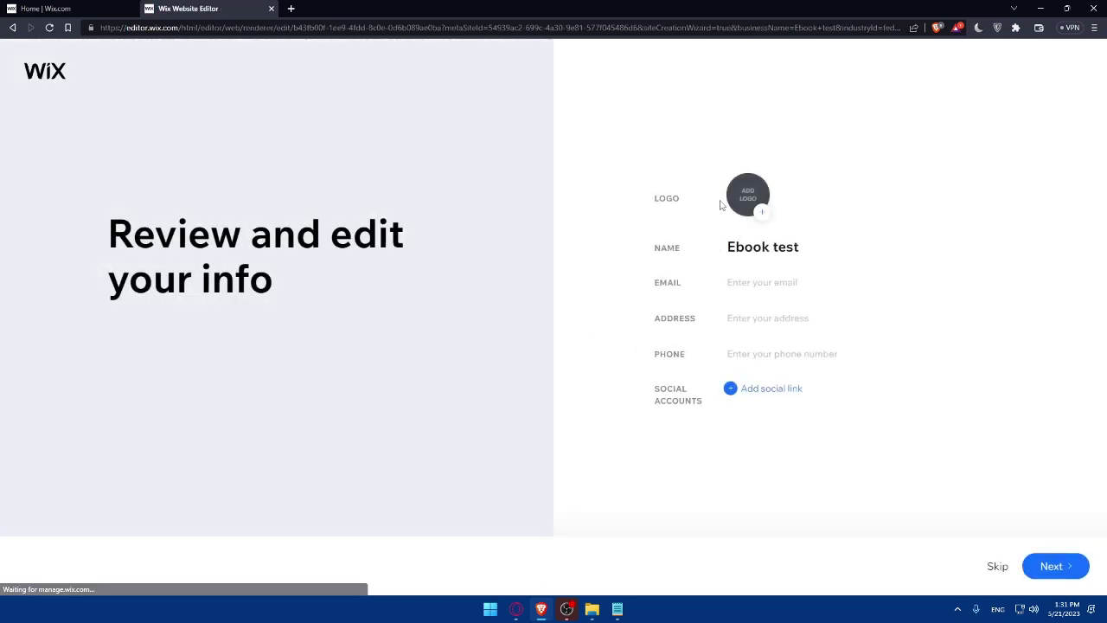
Step: Upload the sorcerer image as the store logo and select the store name
click(764, 214)
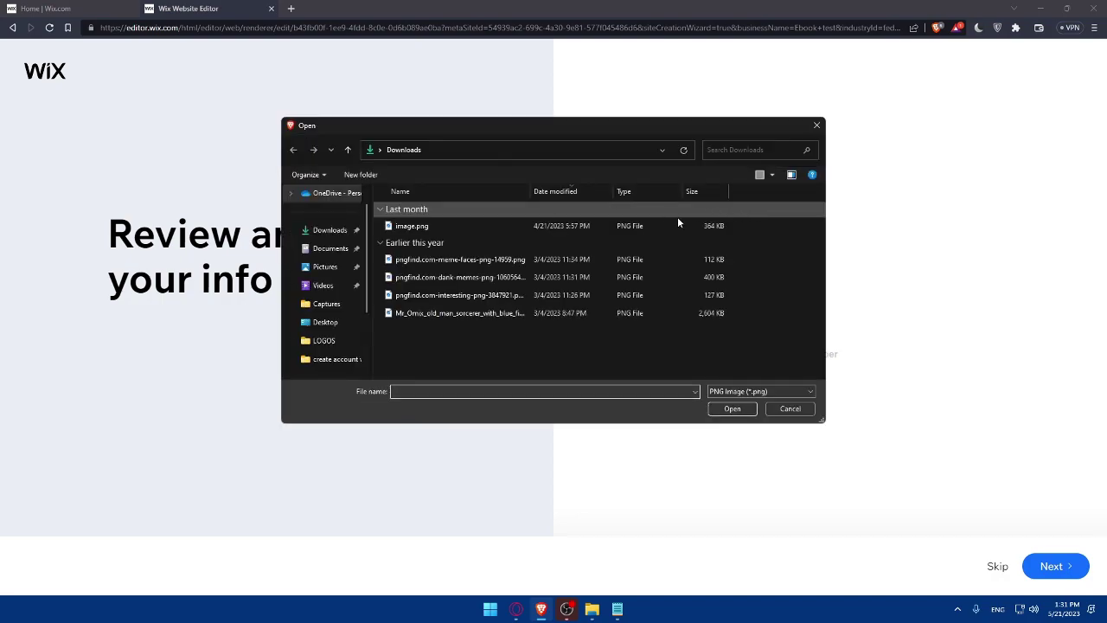
double_click(450, 315)
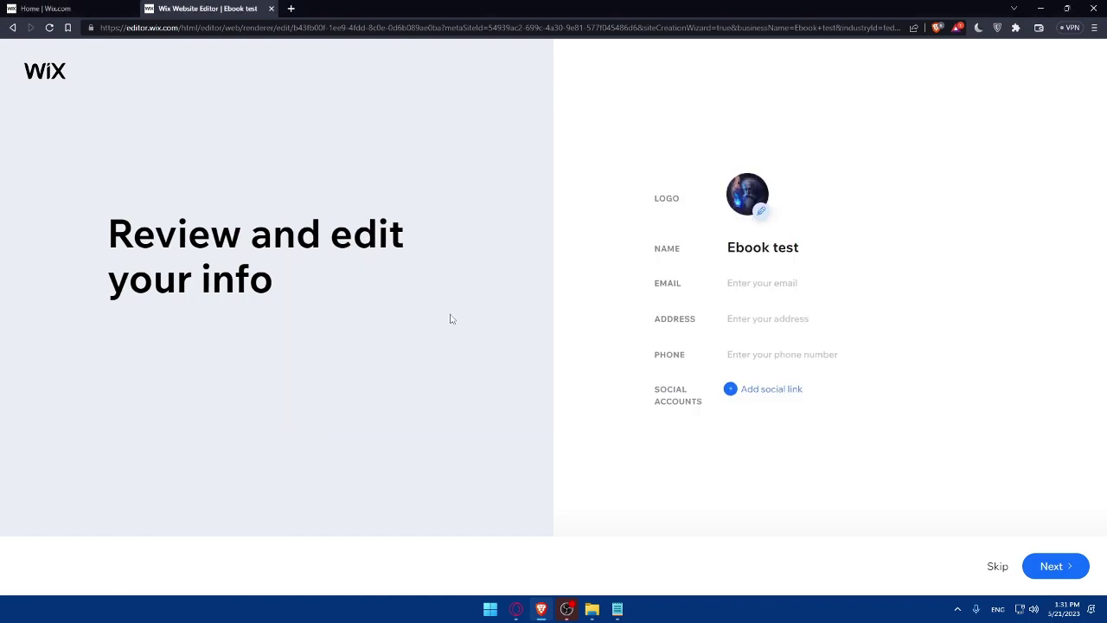
click(753, 248)
drag(802, 248, 703, 251)
Step: Fill the contact email, address and phone number from saved suggestions
click(758, 282)
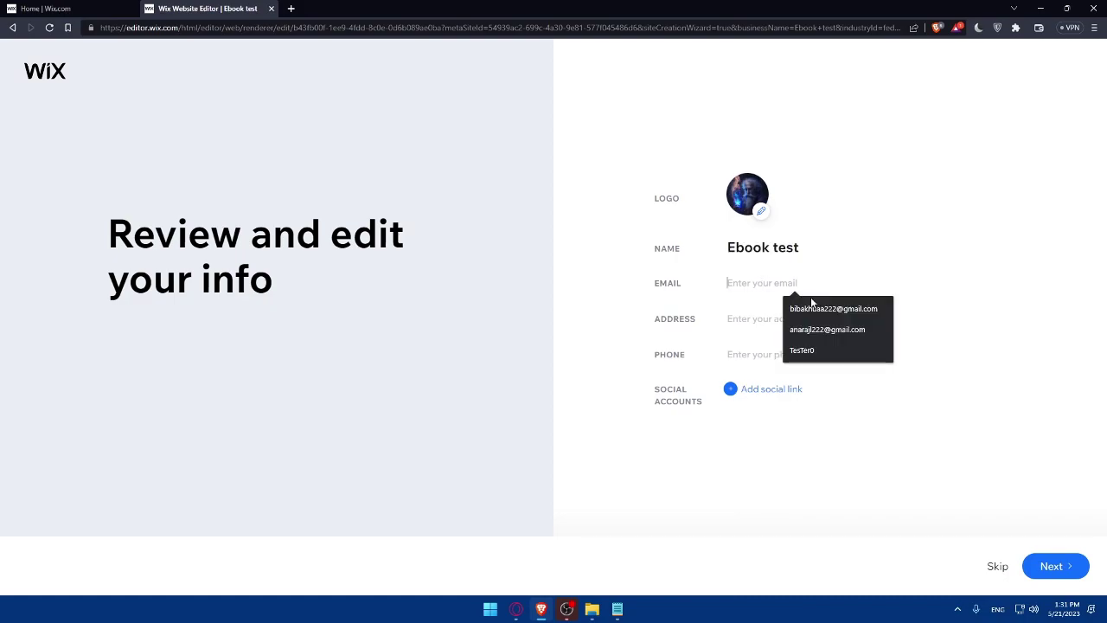
click(775, 332)
click(769, 327)
click(796, 344)
click(809, 421)
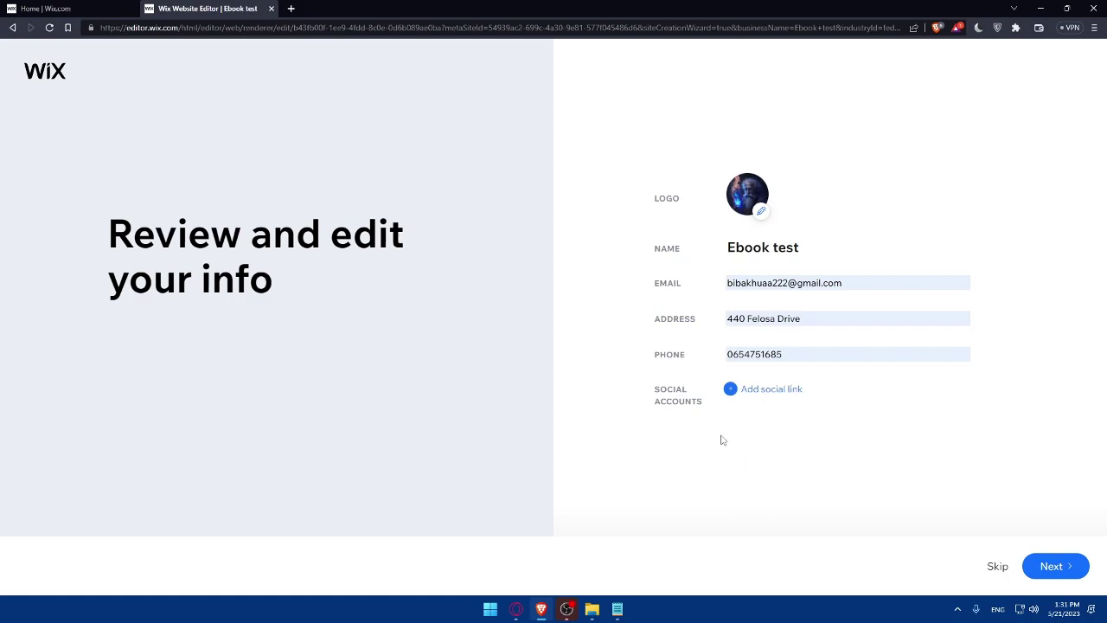
click(737, 391)
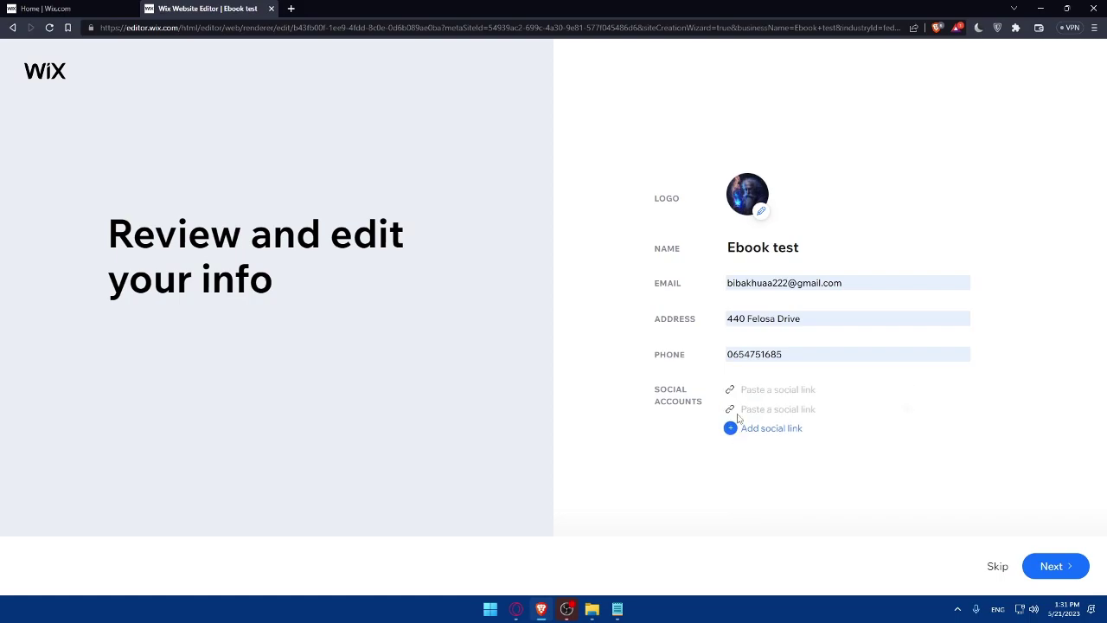
click(731, 427)
click(908, 428)
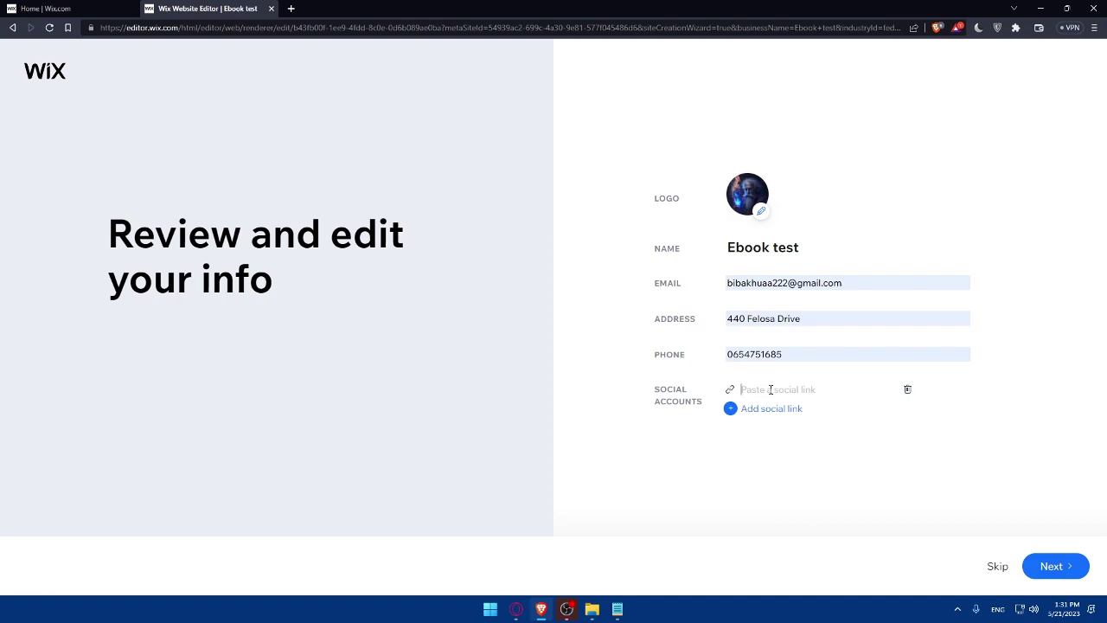
text(w.)
text(intagram.com/test)
click(752, 499)
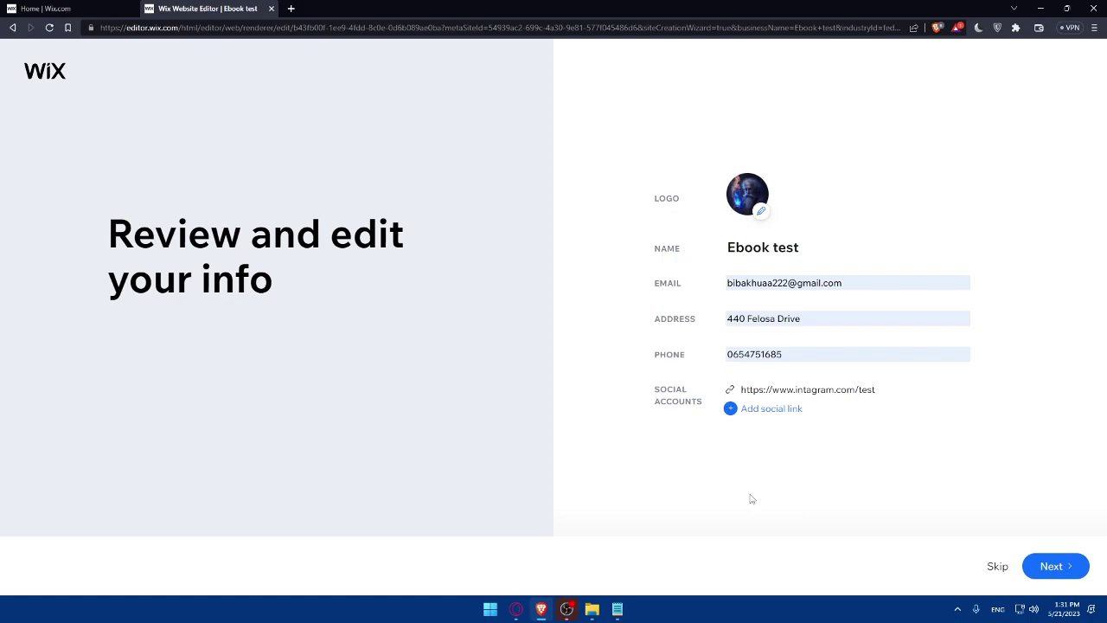
click(803, 391)
text(s)
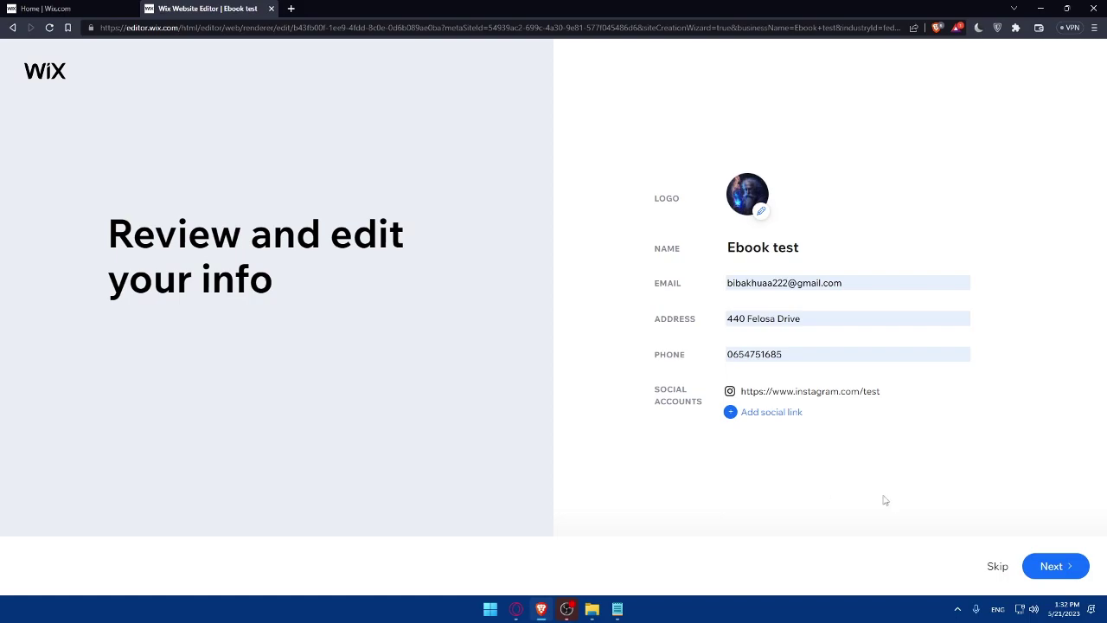
Step: Advance to theme selection and pick the Deep Forest theme card
click(1033, 566)
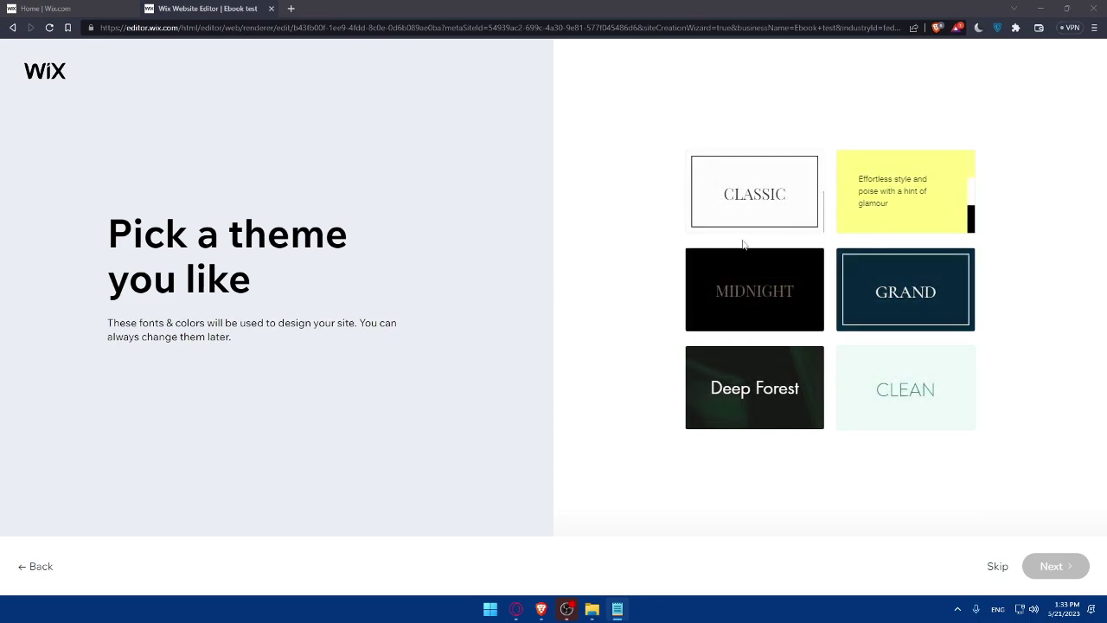
click(742, 383)
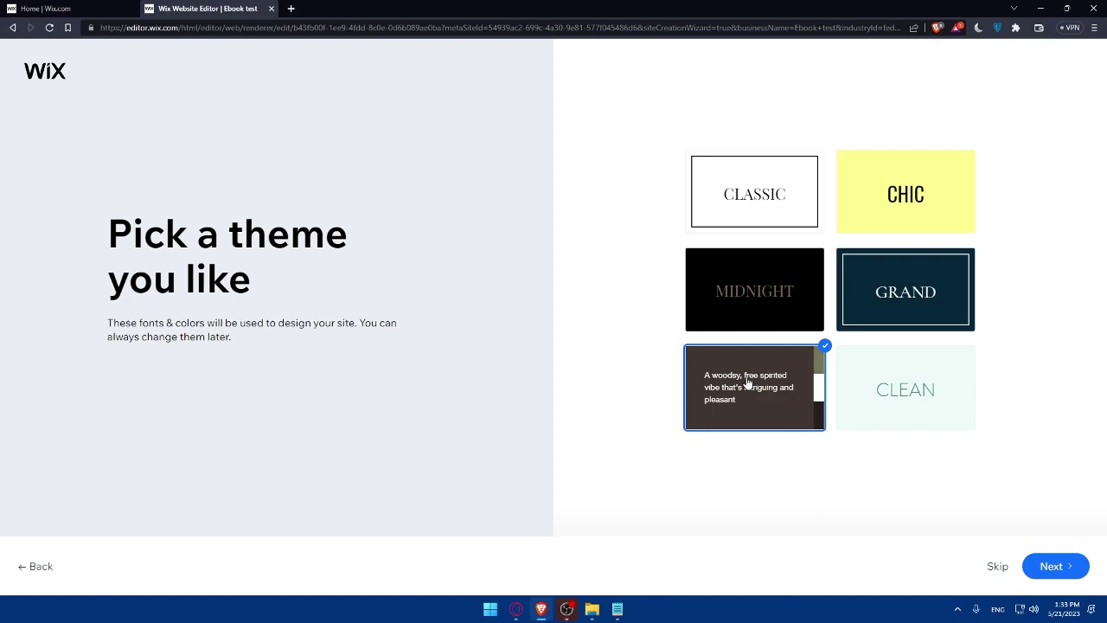
Step: Select the third homepage design, 'Explore Ebook test', and advance to adding pages
click(1052, 569)
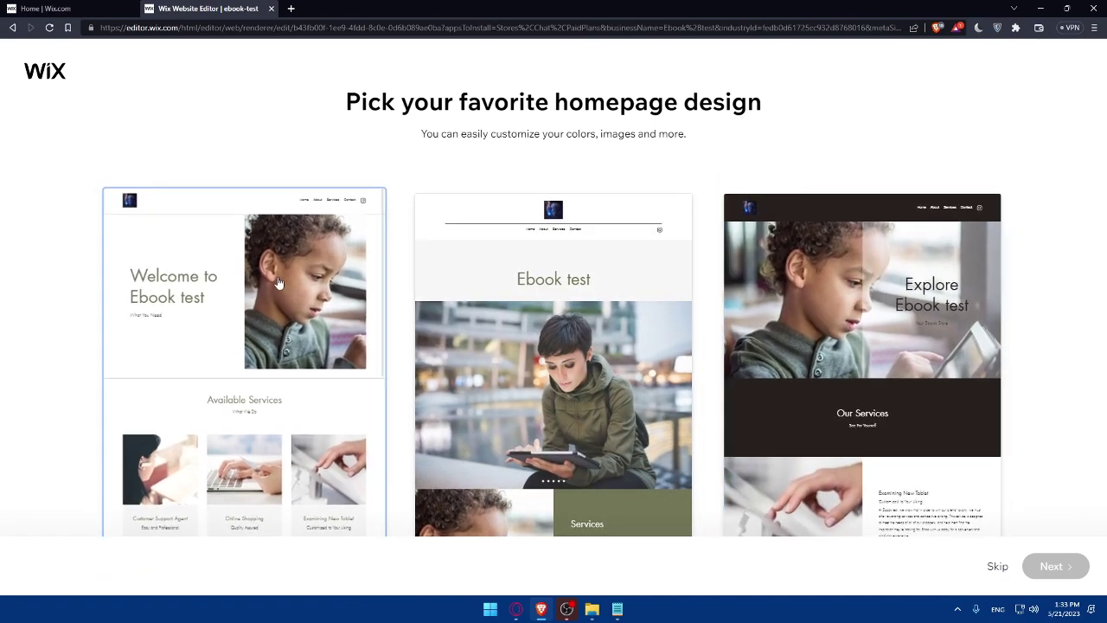
click(826, 323)
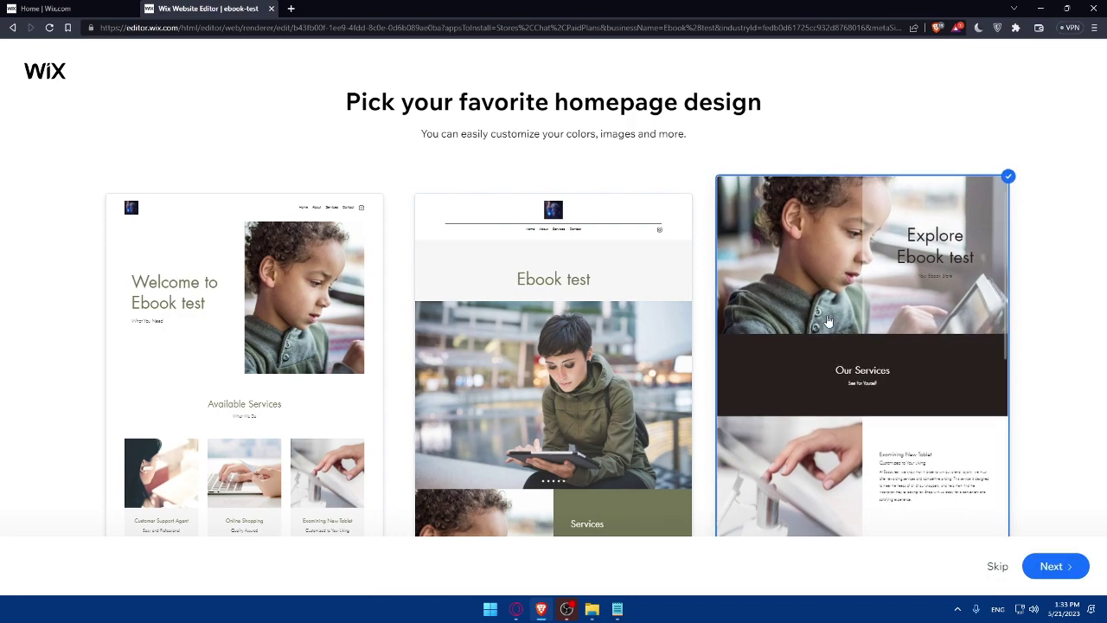
click(1051, 565)
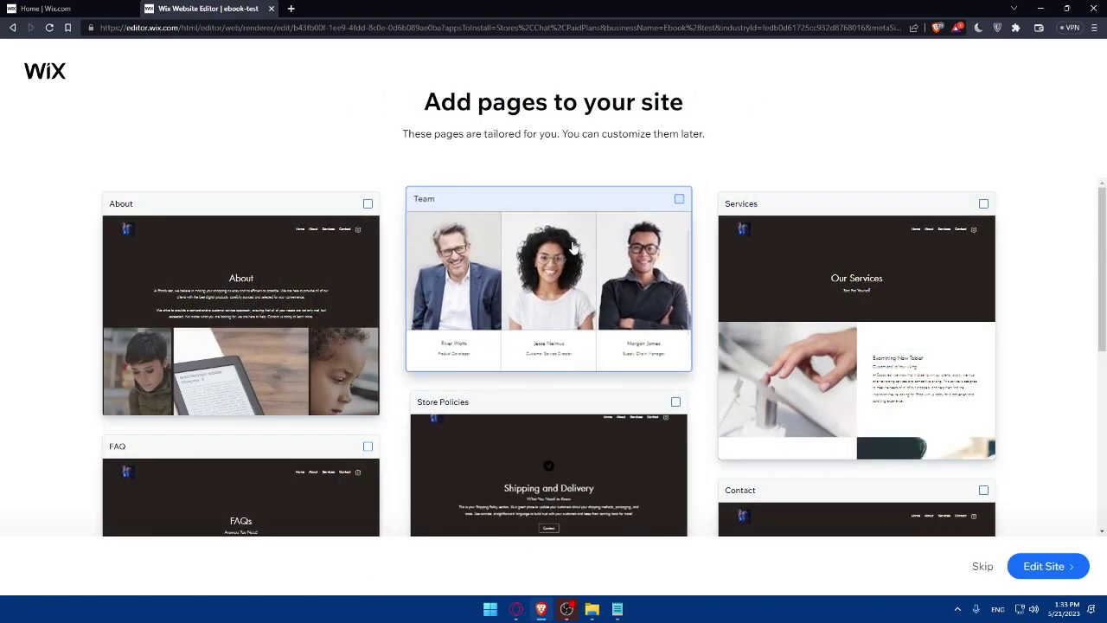
Step: Select the Services, About, FAQ and Store Policies page cards
scroll(485, 381, down, 2)
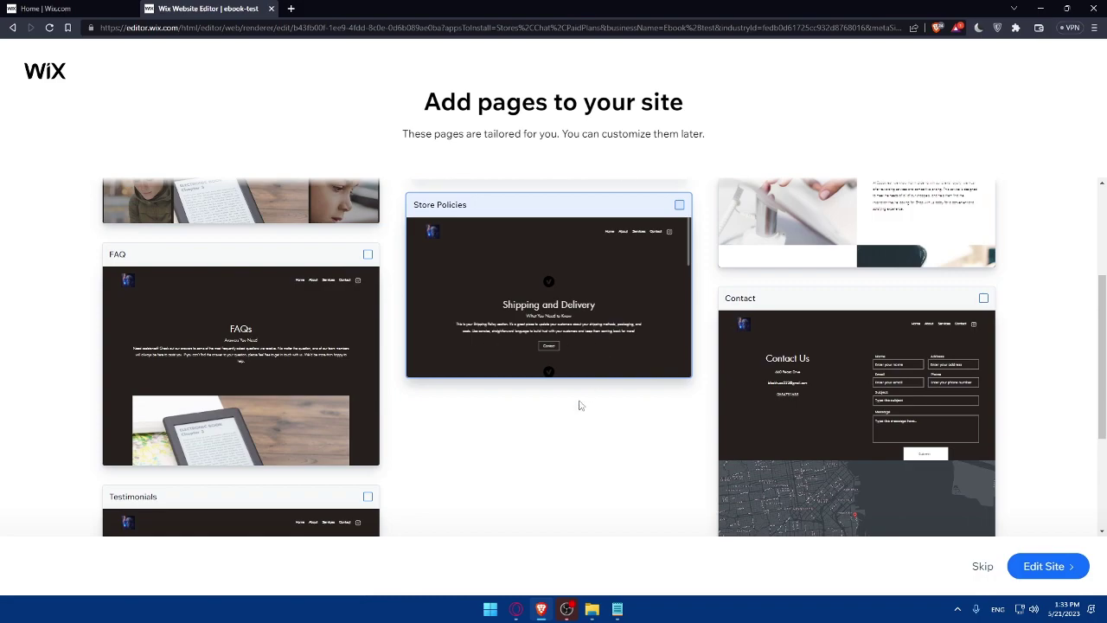
scroll(579, 417, up, 1)
scroll(620, 380, up, 1)
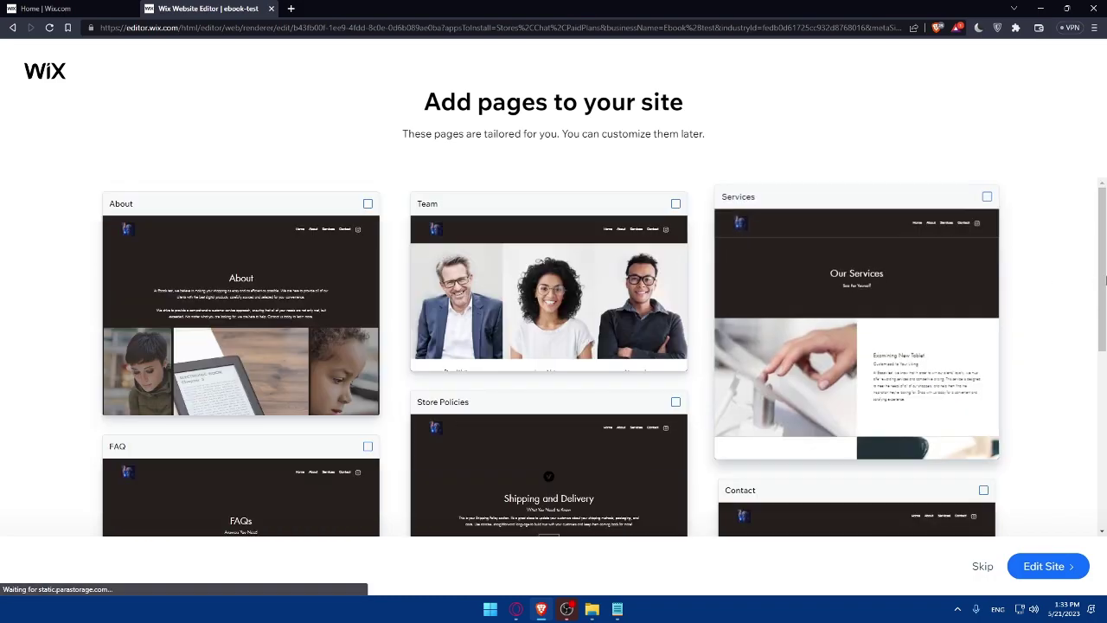
click(983, 203)
click(676, 202)
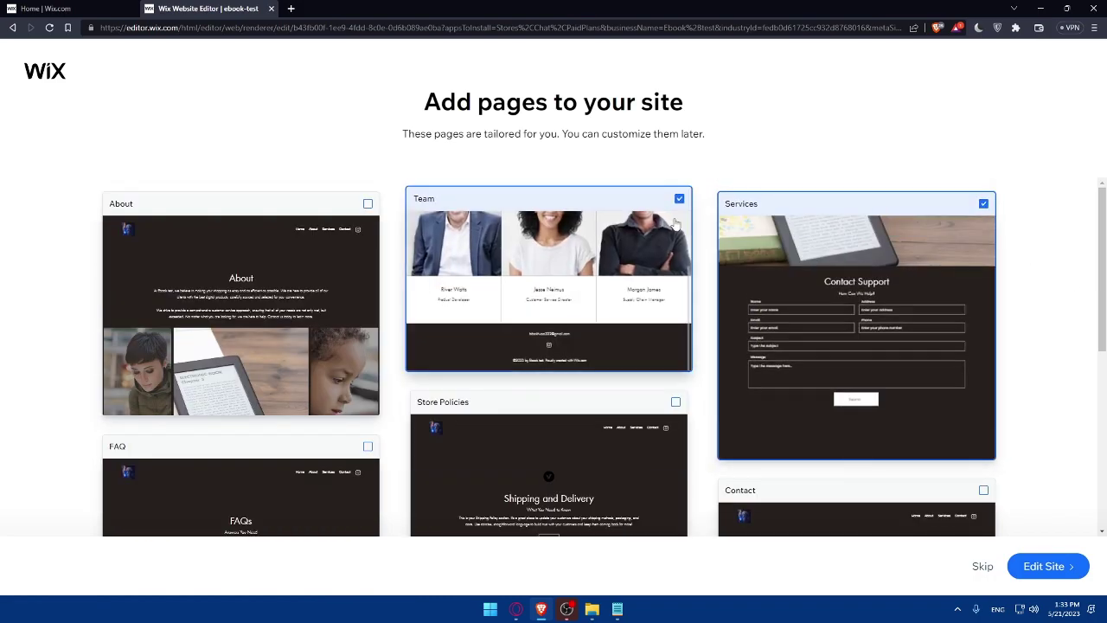
click(370, 227)
click(351, 462)
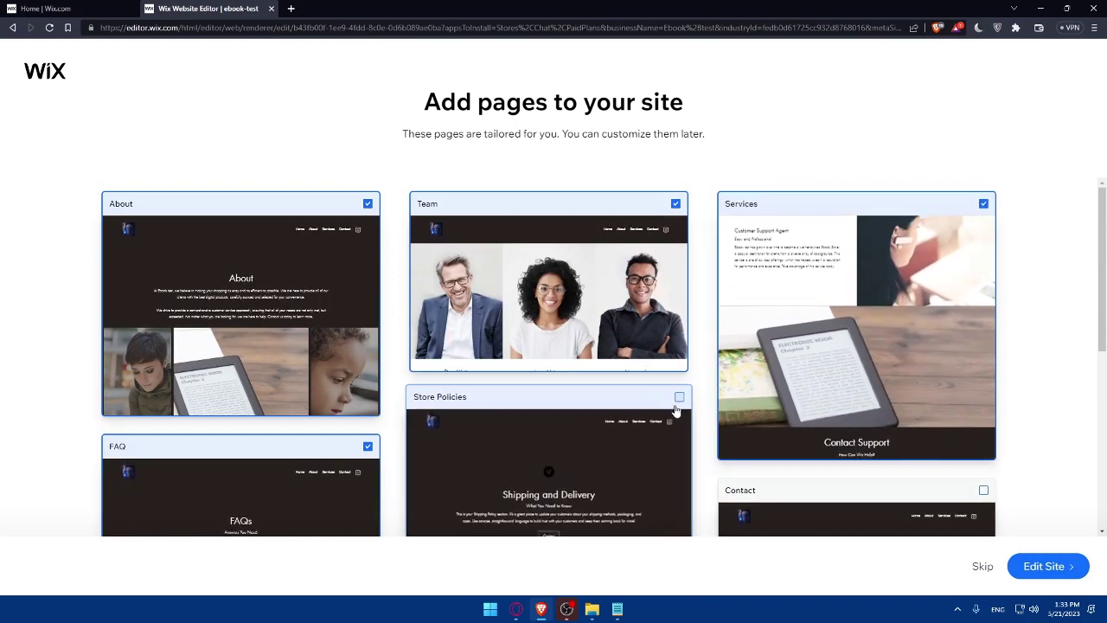
click(631, 412)
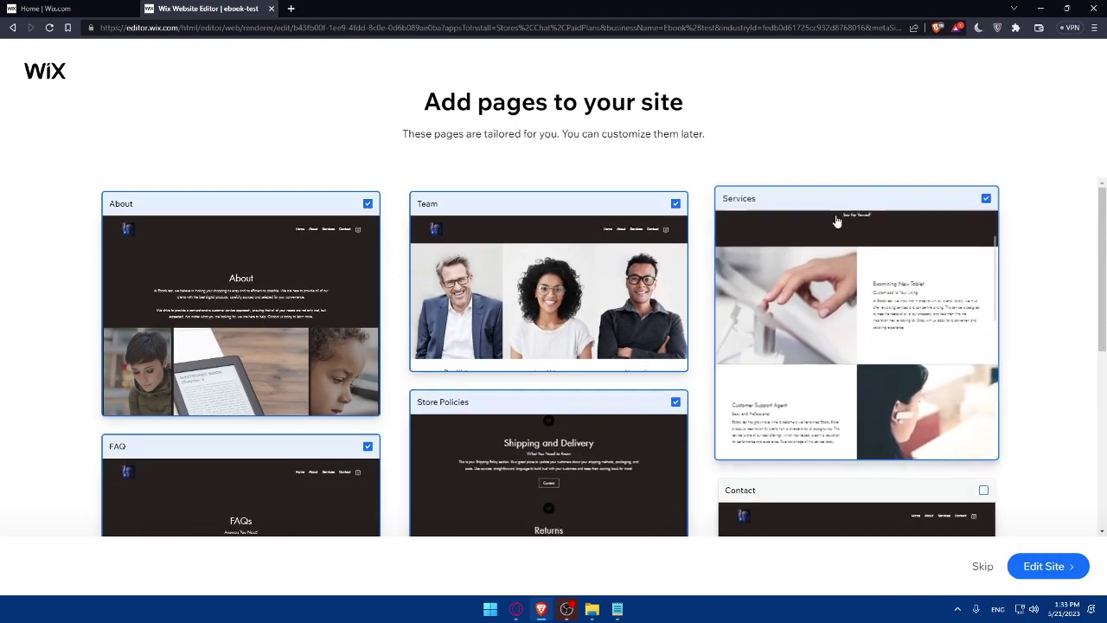
Step: Drop the Team page, add Contact, and open the site in the Editor
click(428, 314)
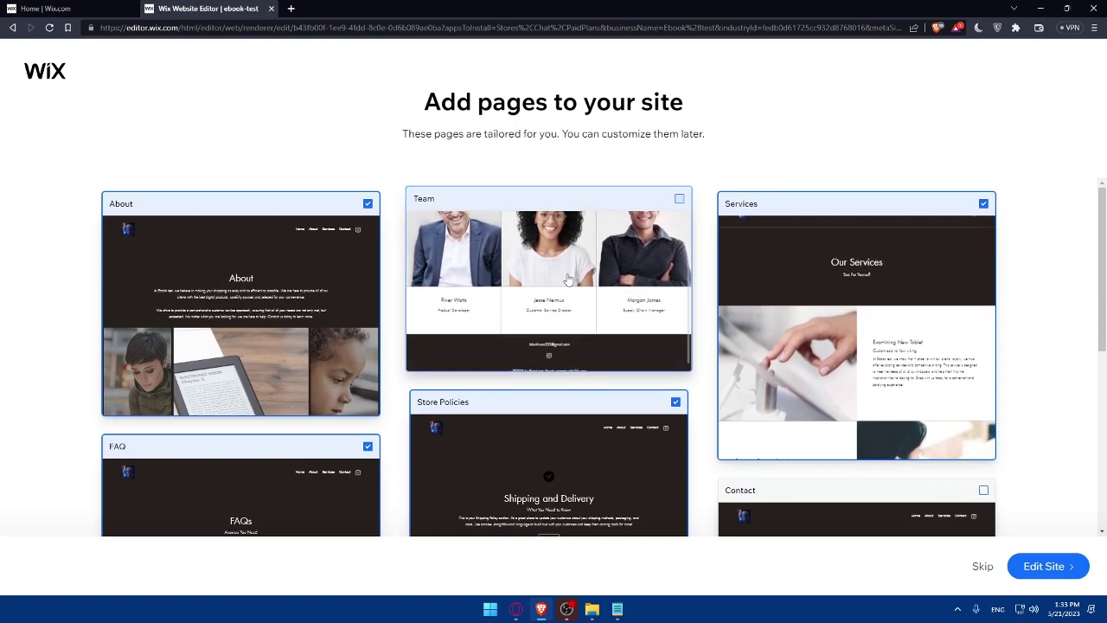
scroll(1055, 325, down, 3)
click(964, 221)
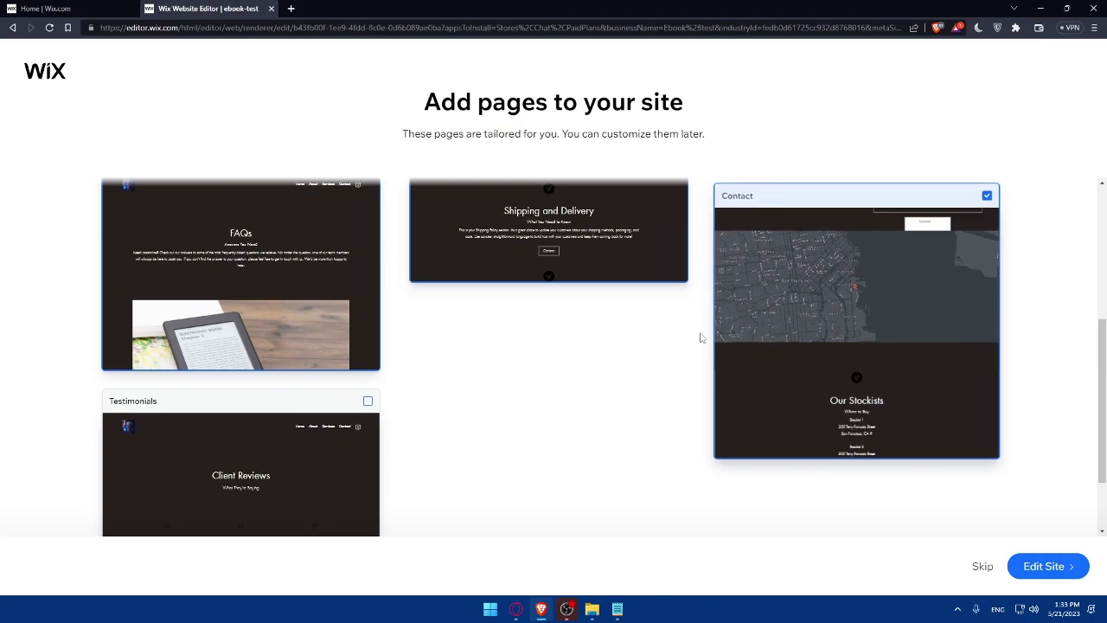
click(1048, 566)
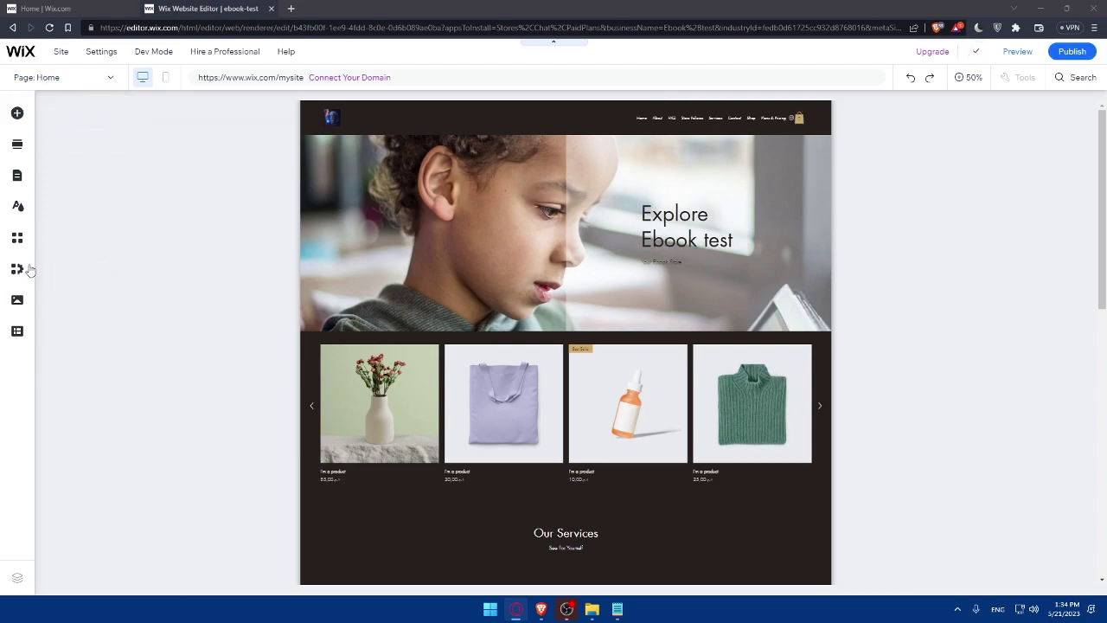
Step: Set the editor zoom to 100% and show the Add Elements library
click(95, 153)
click(16, 113)
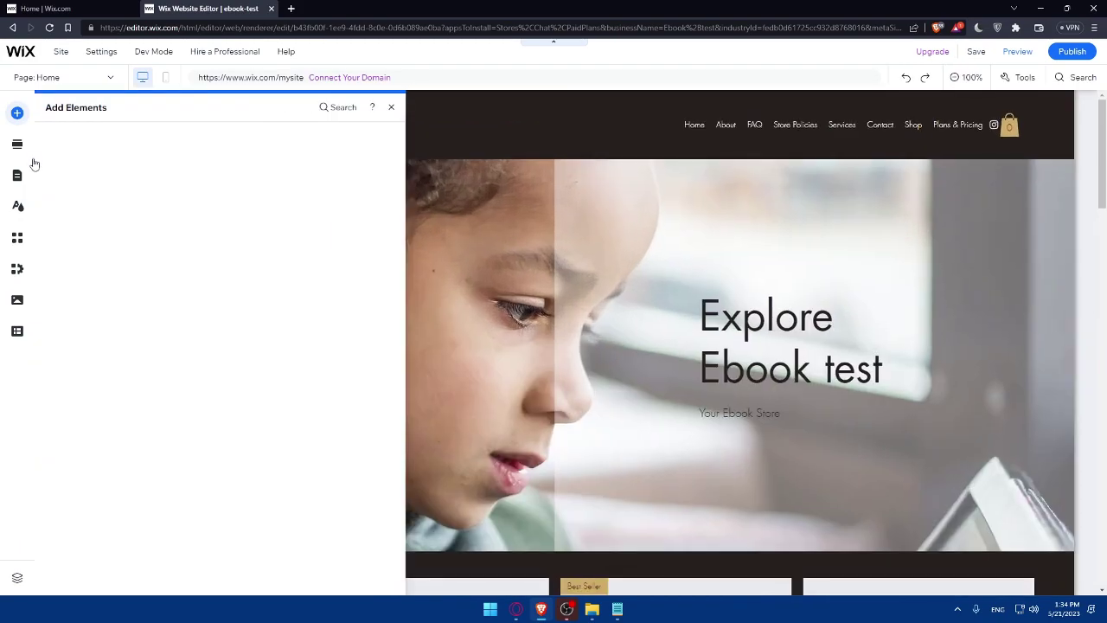
mouse_move(642, 248)
mouse_move(591, 213)
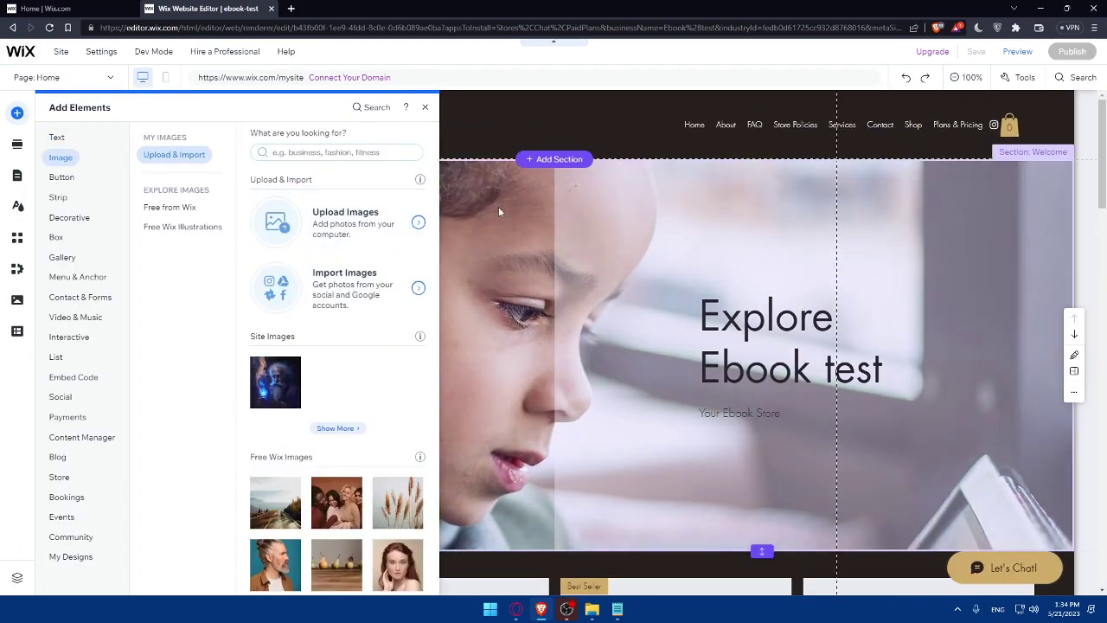
Step: Close the Add Elements panel and select the Welcome hero section
click(534, 111)
click(289, 251)
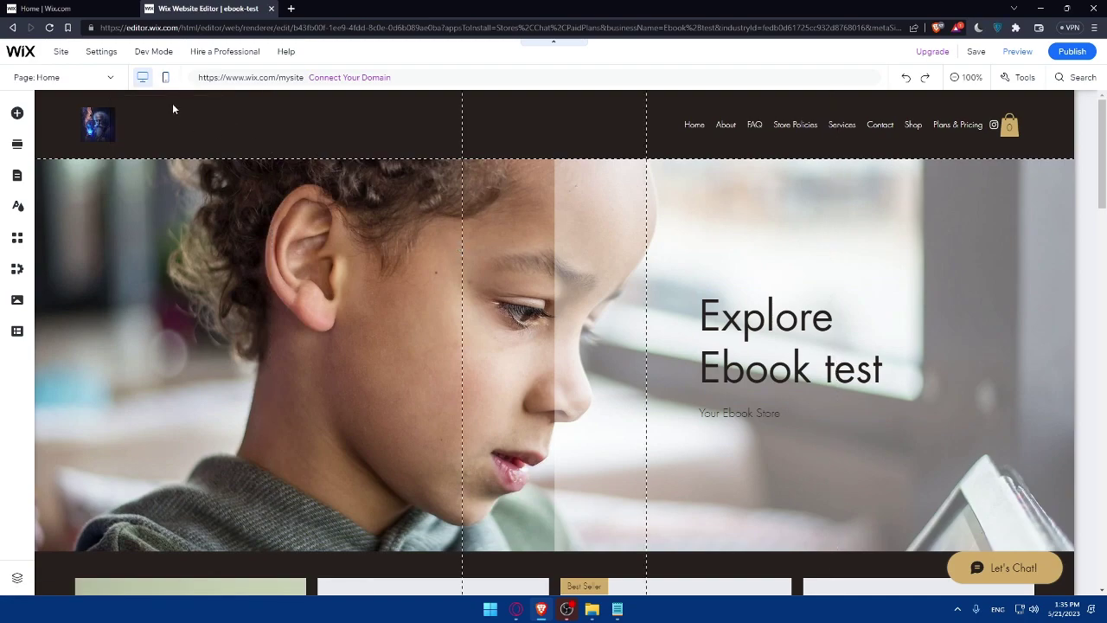
Step: Switch the editor to mobile view, showing the Explore Ebook test hero in phone layout
click(165, 77)
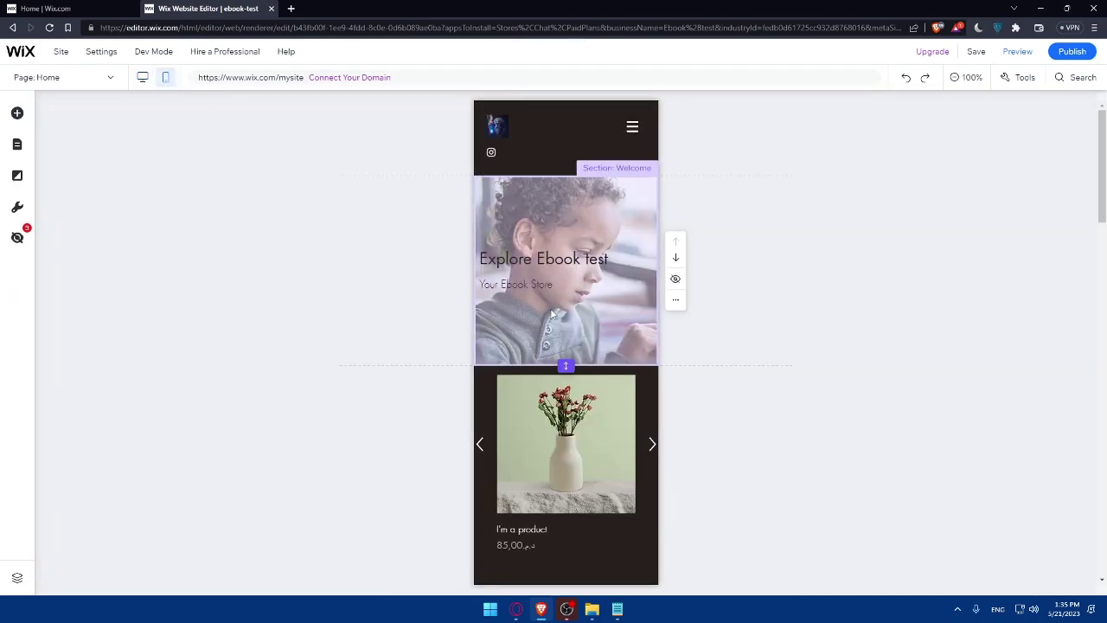